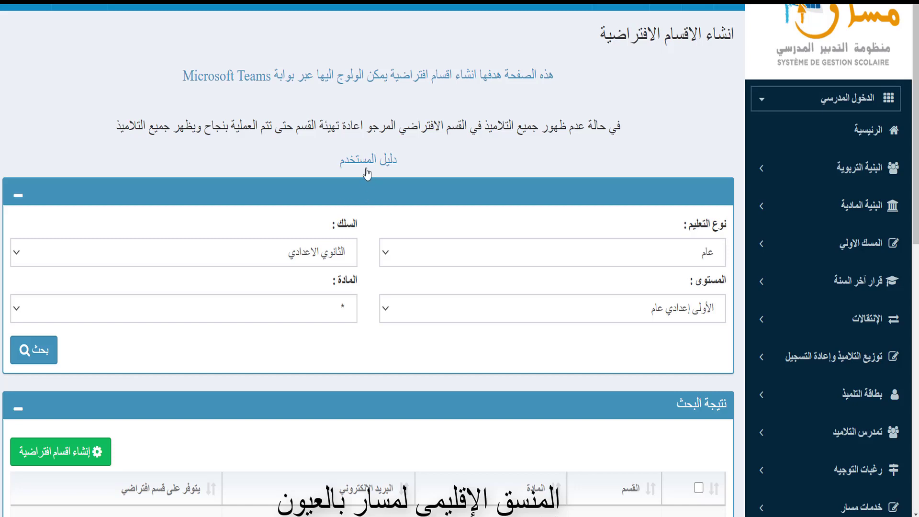
Search for classes with education type عام, cycle الثانوي الاعدادي, level الثانية إعدادي عام and subject *.
click(669, 256)
click(699, 275)
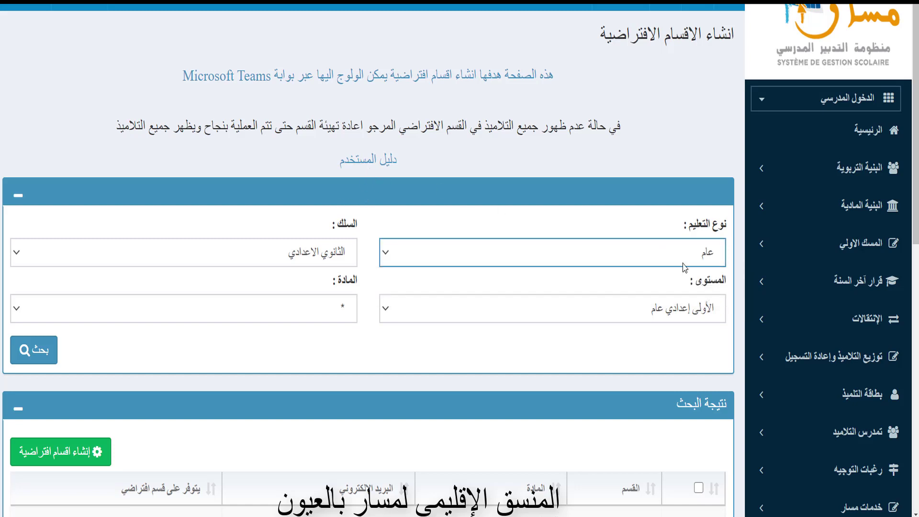
click(341, 258)
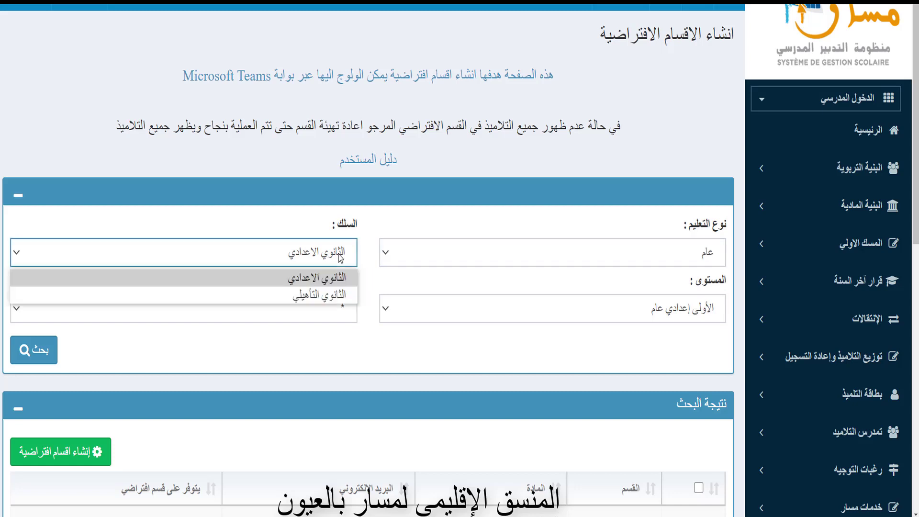
click(340, 283)
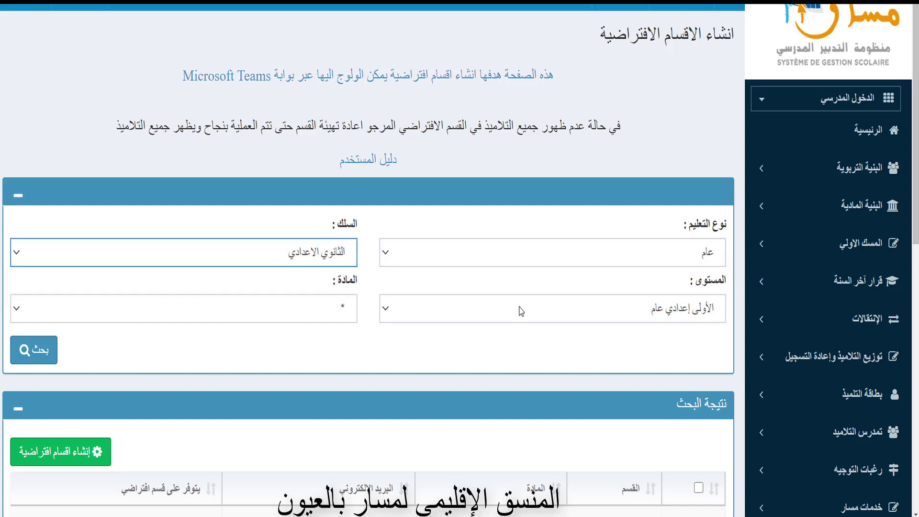
click(683, 318)
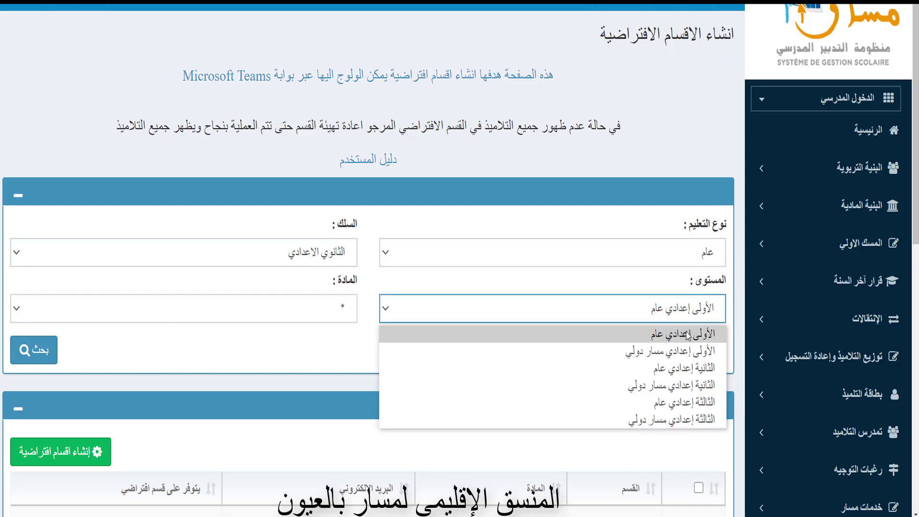
click(701, 369)
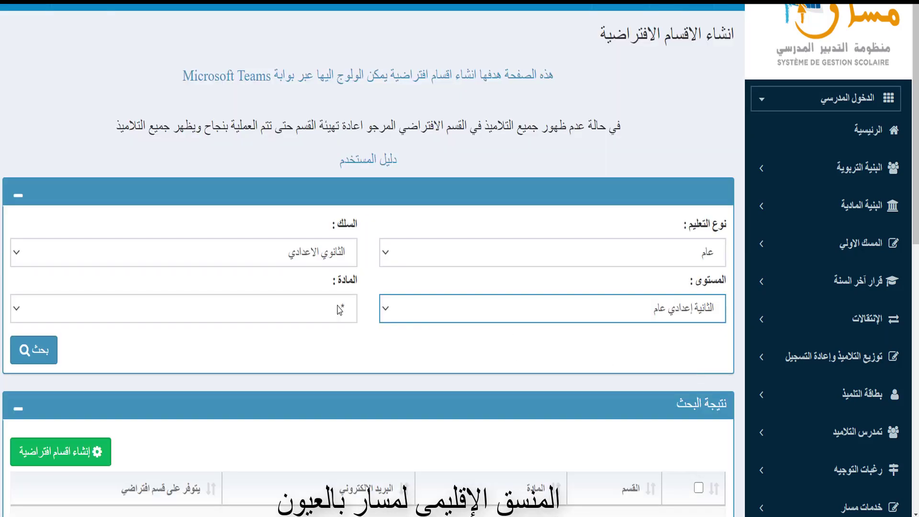
click(338, 309)
click(339, 310)
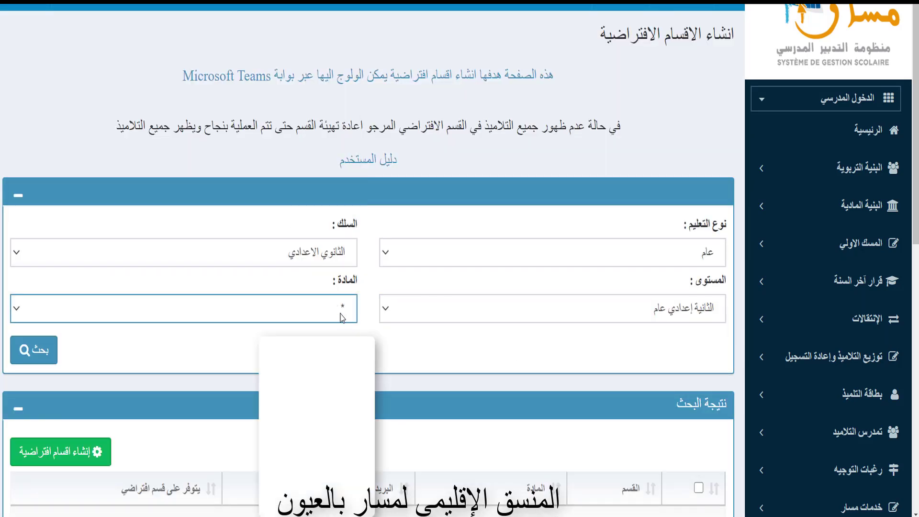
scroll(129, 250, down, 2)
click(49, 271)
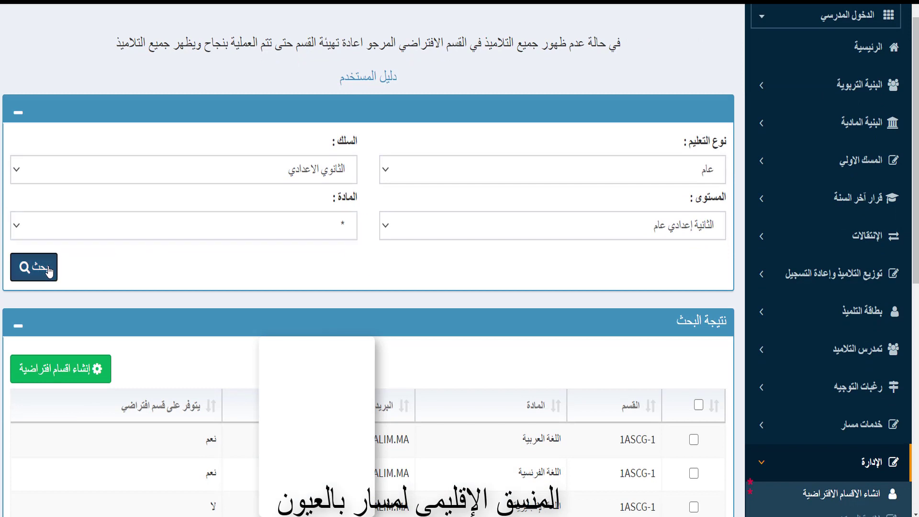
Create virtual classes for class 2ASCG-1 in the subjects اللغة العربية and اللغة الفرنسية.
scroll(84, 266, down, 1)
scroll(326, 321, down, 2)
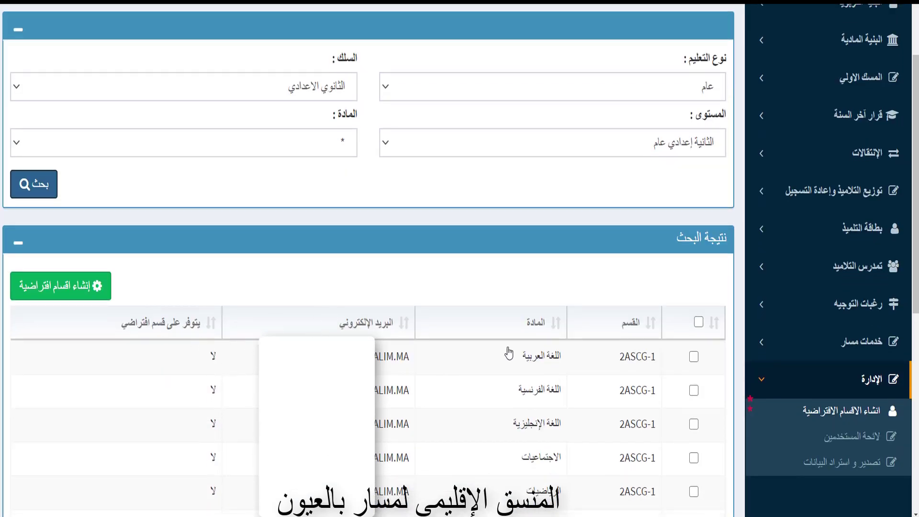
click(694, 357)
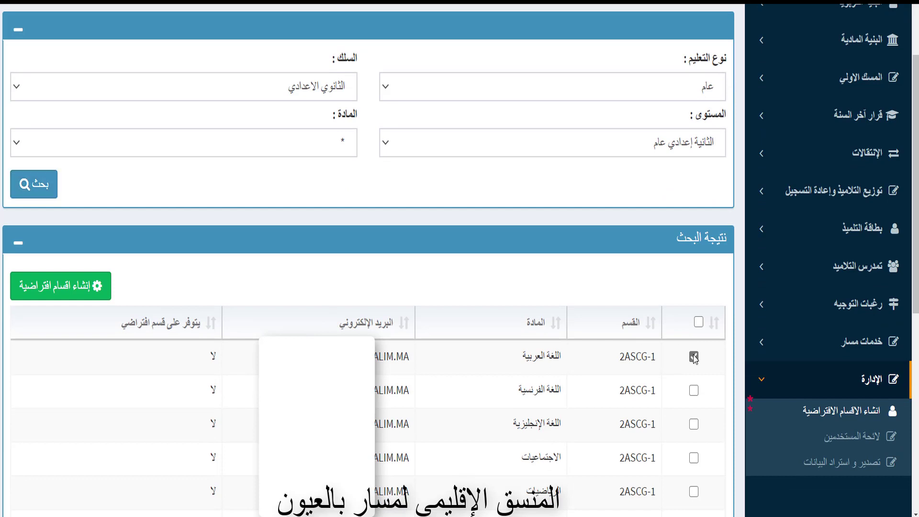
click(694, 390)
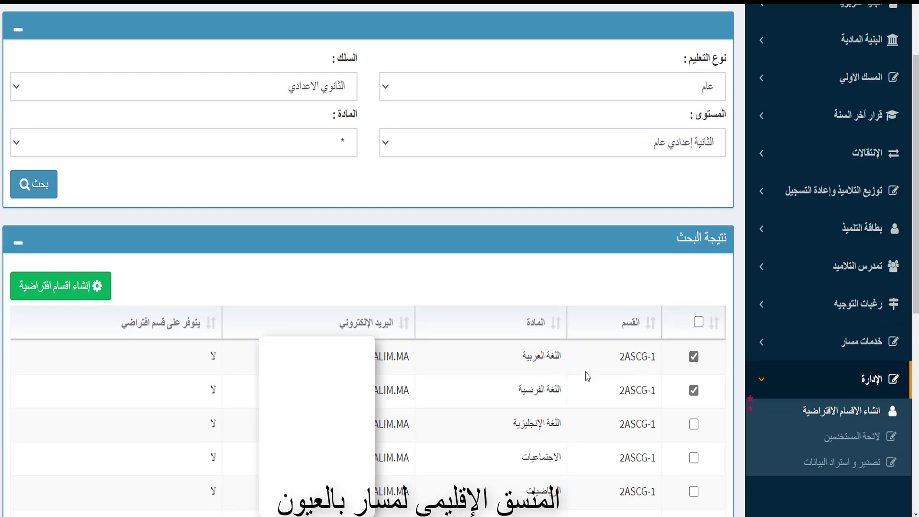
click(107, 286)
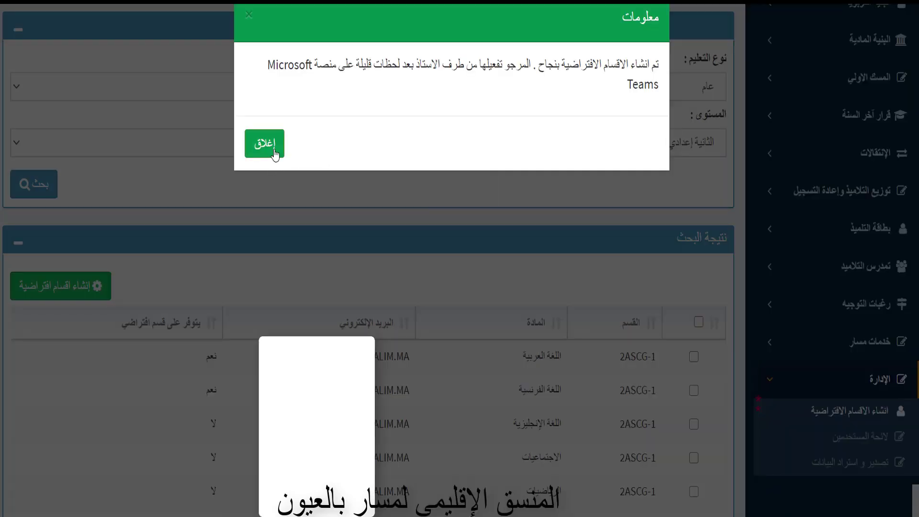
Search for the level الأولى إعدادي مسار دولي and create virtual classes for all the listed rows at once.
click(605, 175)
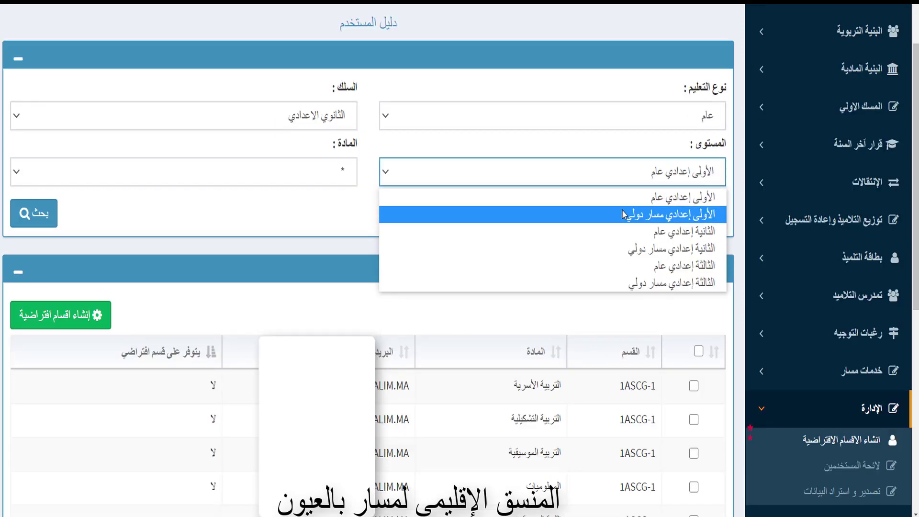
click(681, 214)
click(34, 213)
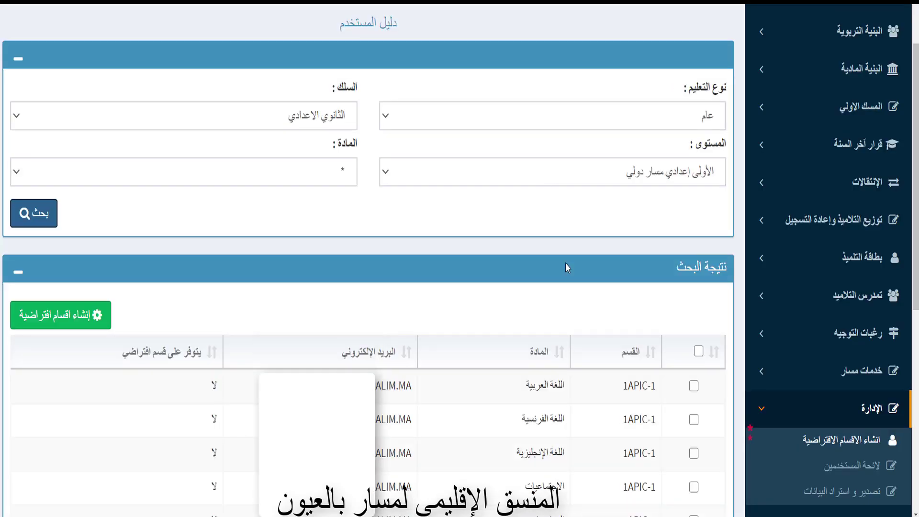
click(699, 351)
click(98, 316)
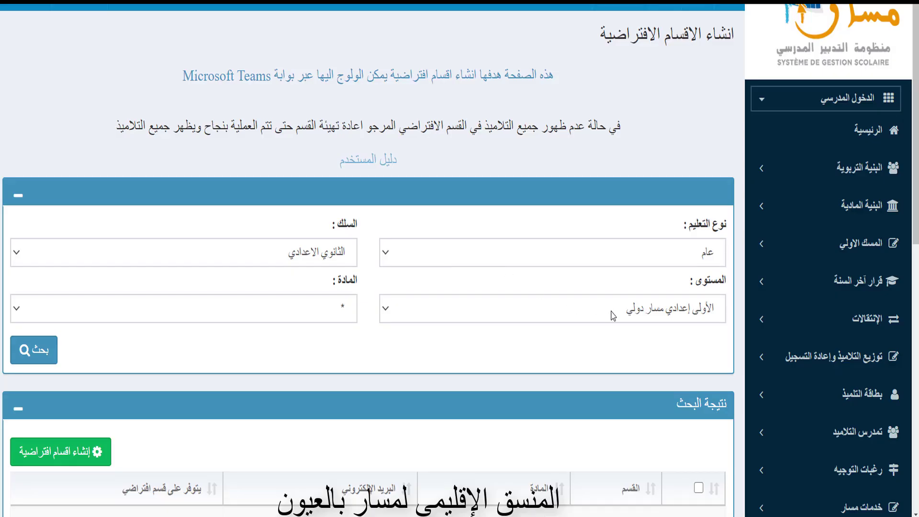
Rerun the search for الأولى إعدادي مسار دولي and sort the results by يتوفر على قسم افتراضي so rows marked لا come first.
click(33, 351)
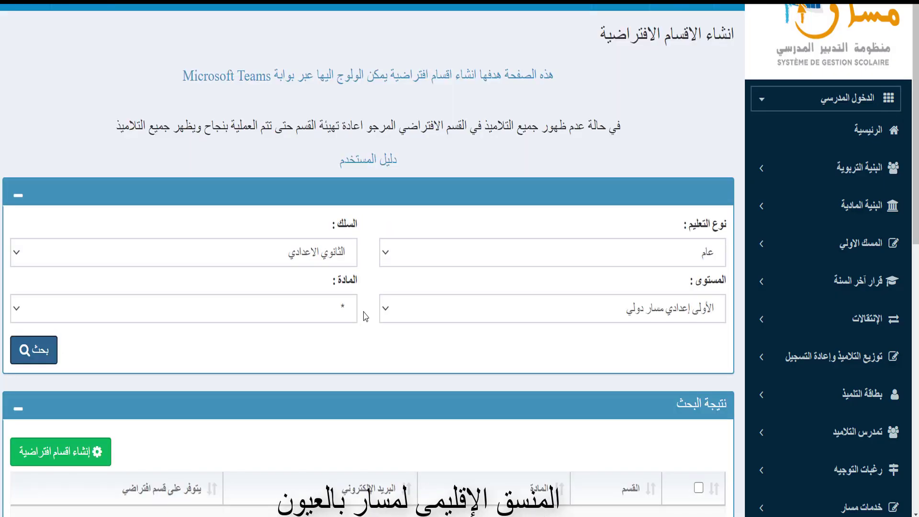
scroll(440, 309, down, 3)
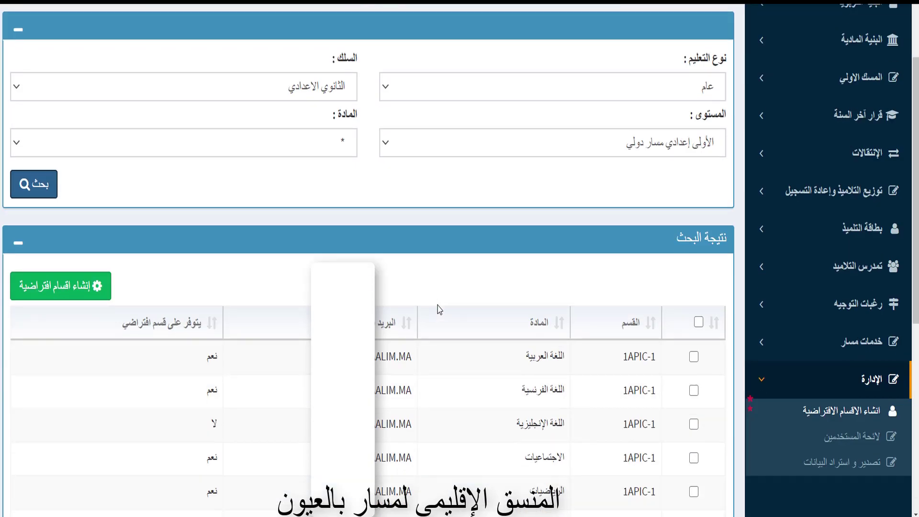
click(214, 329)
Create virtual classes for 1APIC-1 in اللغة الإنجليزية, التربية الأسرية, التربية التشكيلية, التربية الموسيقية and المعلوميات.
scroll(444, 335, down, 2)
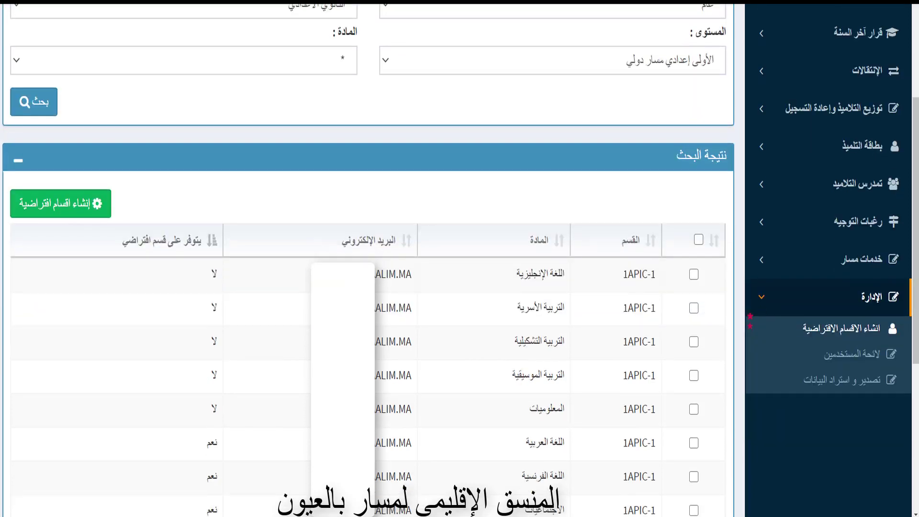
click(694, 275)
click(694, 308)
click(694, 342)
click(694, 376)
click(693, 409)
click(93, 214)
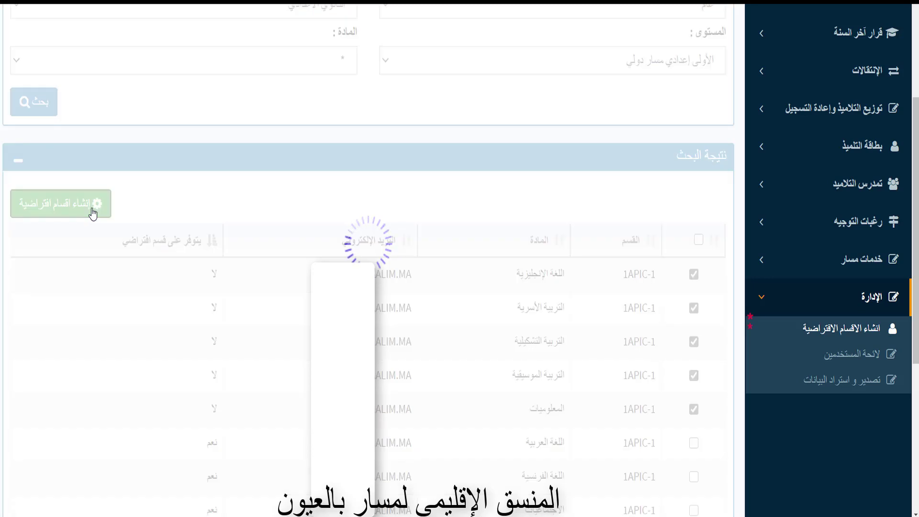